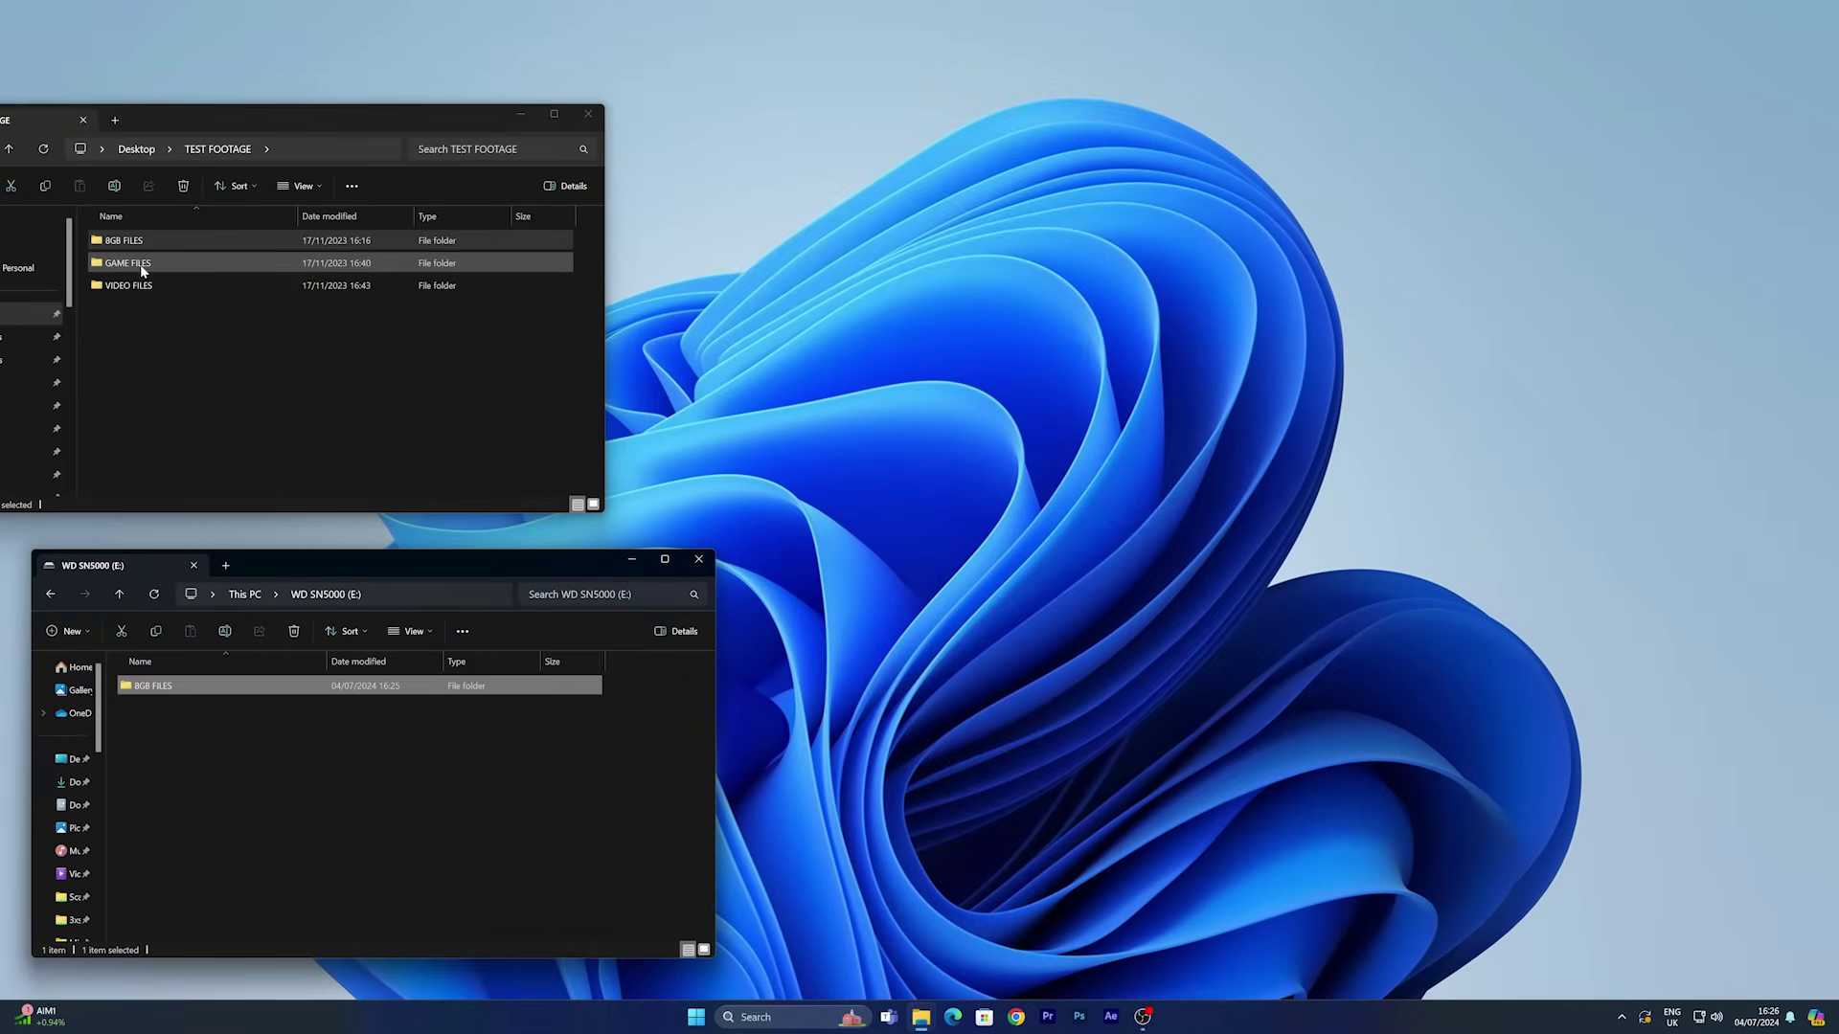
- Copy the GAME FILES folder from TEST FOOTAGE onto the WD SN5000 (E:) drive
left_click_drag(141, 269, 252, 820)
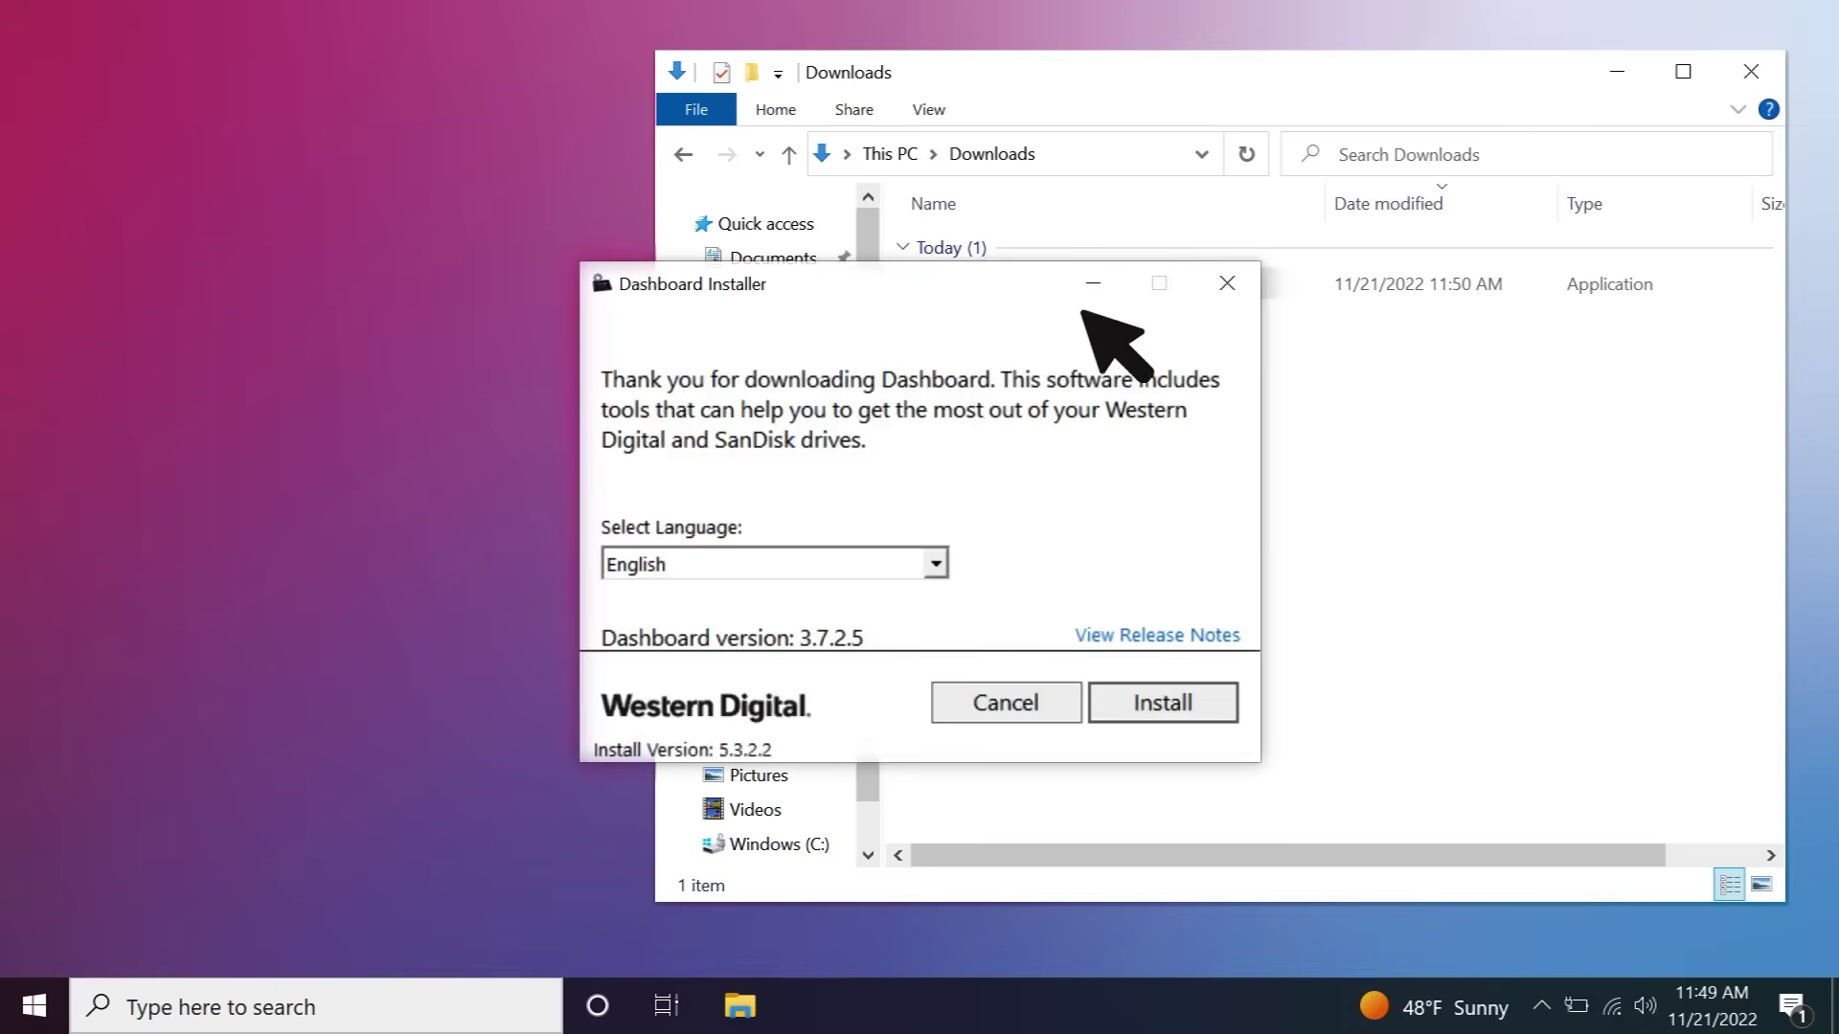
- Install Dashboard 3.7.2.5 and finish setup with Launch Dashboard checked
left_click(1211, 699)
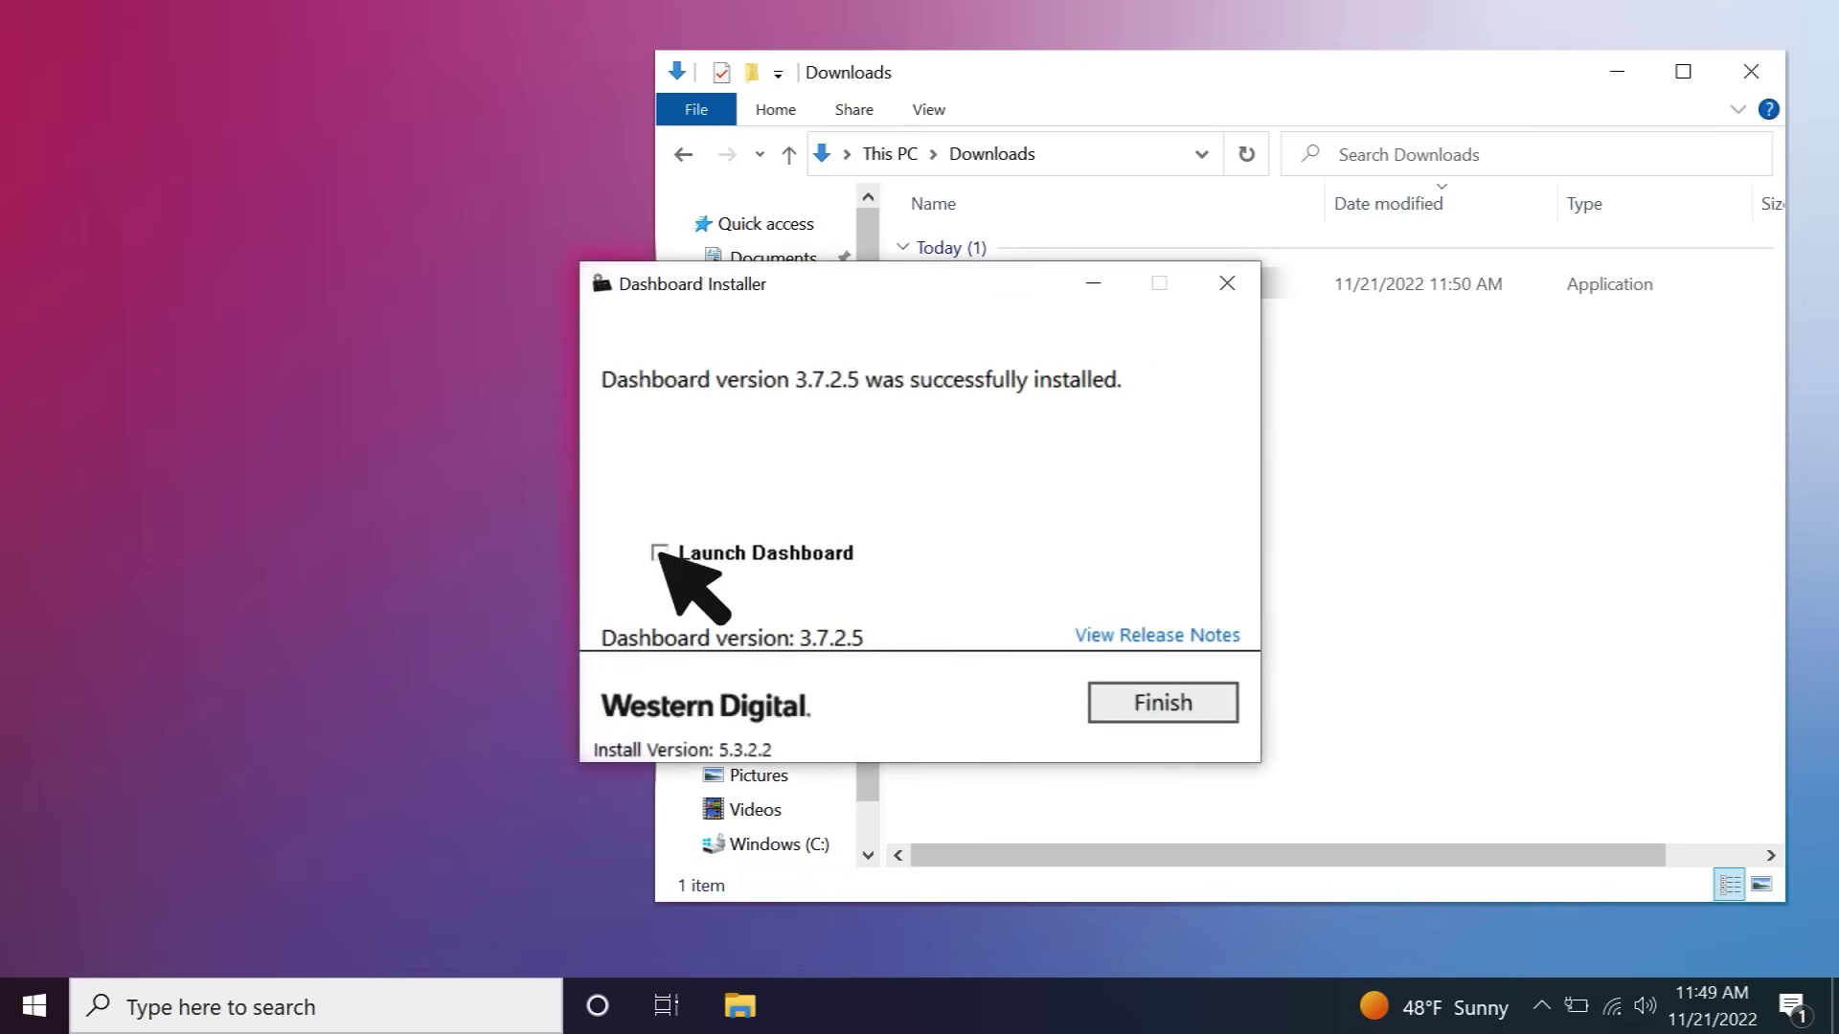
left_click(1222, 700)
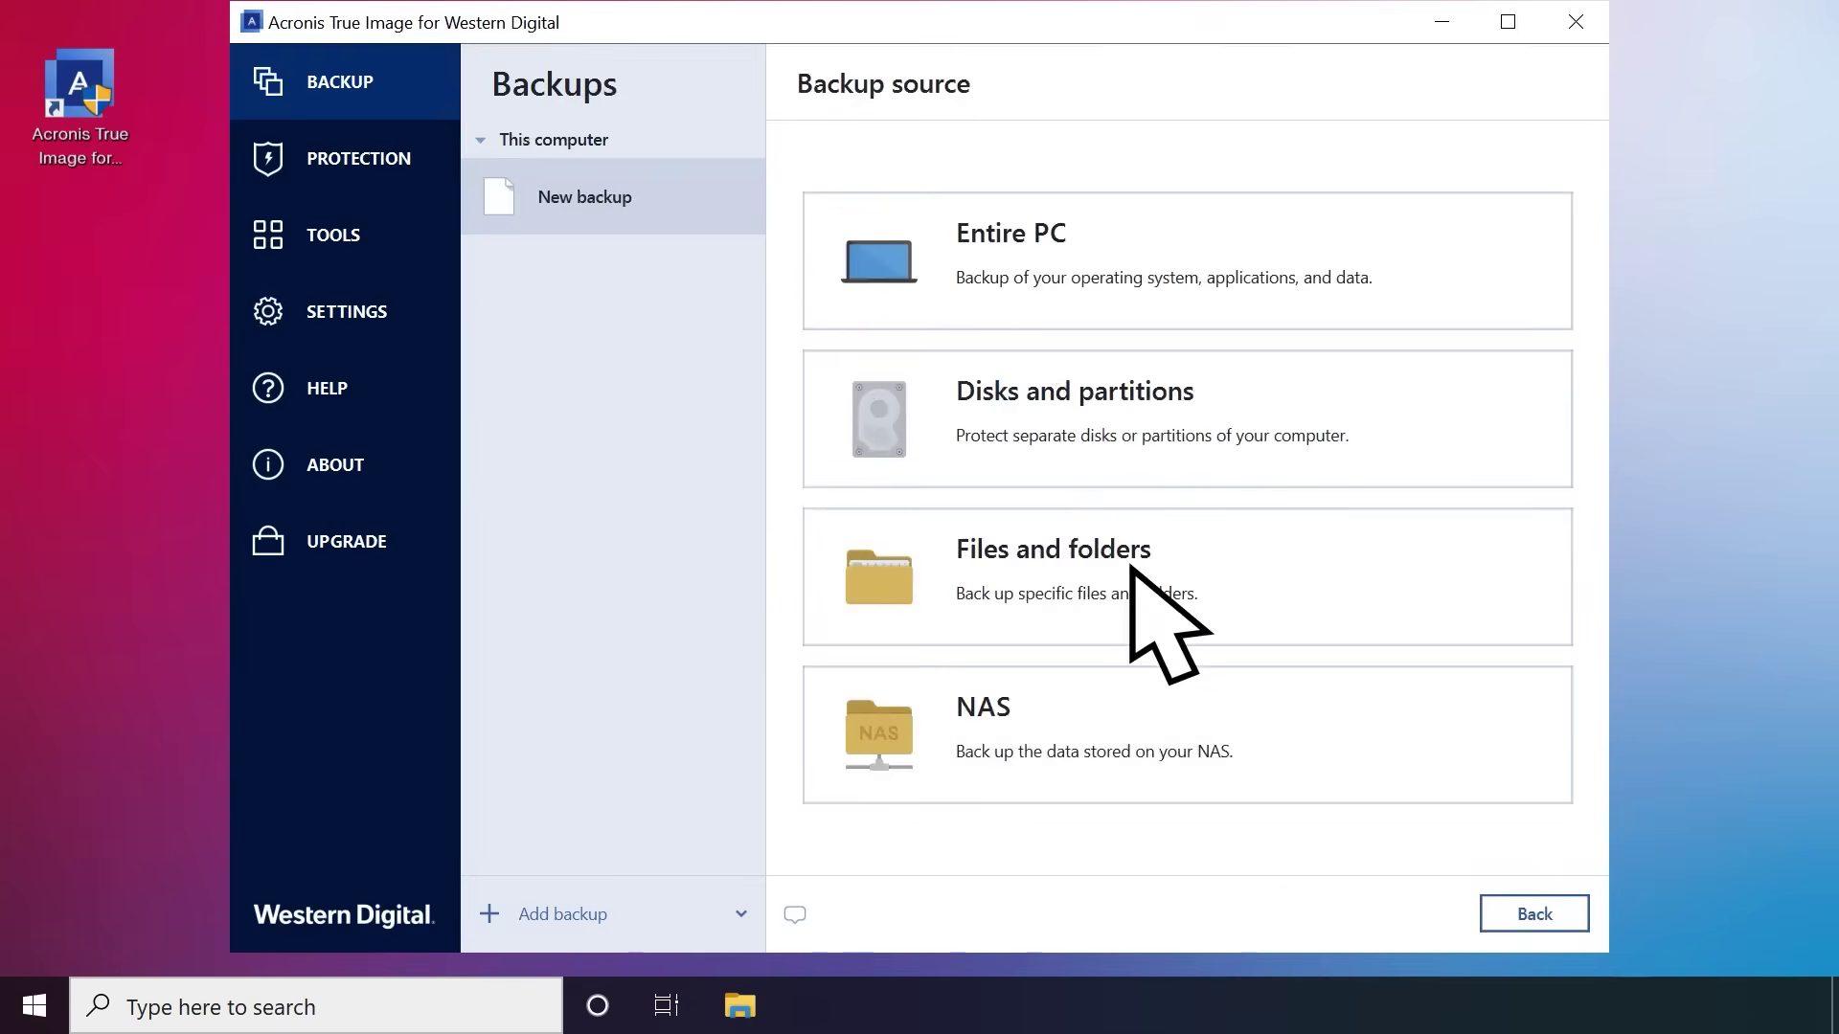
- Choose Files and folders as the backup source and schedule it Weekly
left_click(1131, 574)
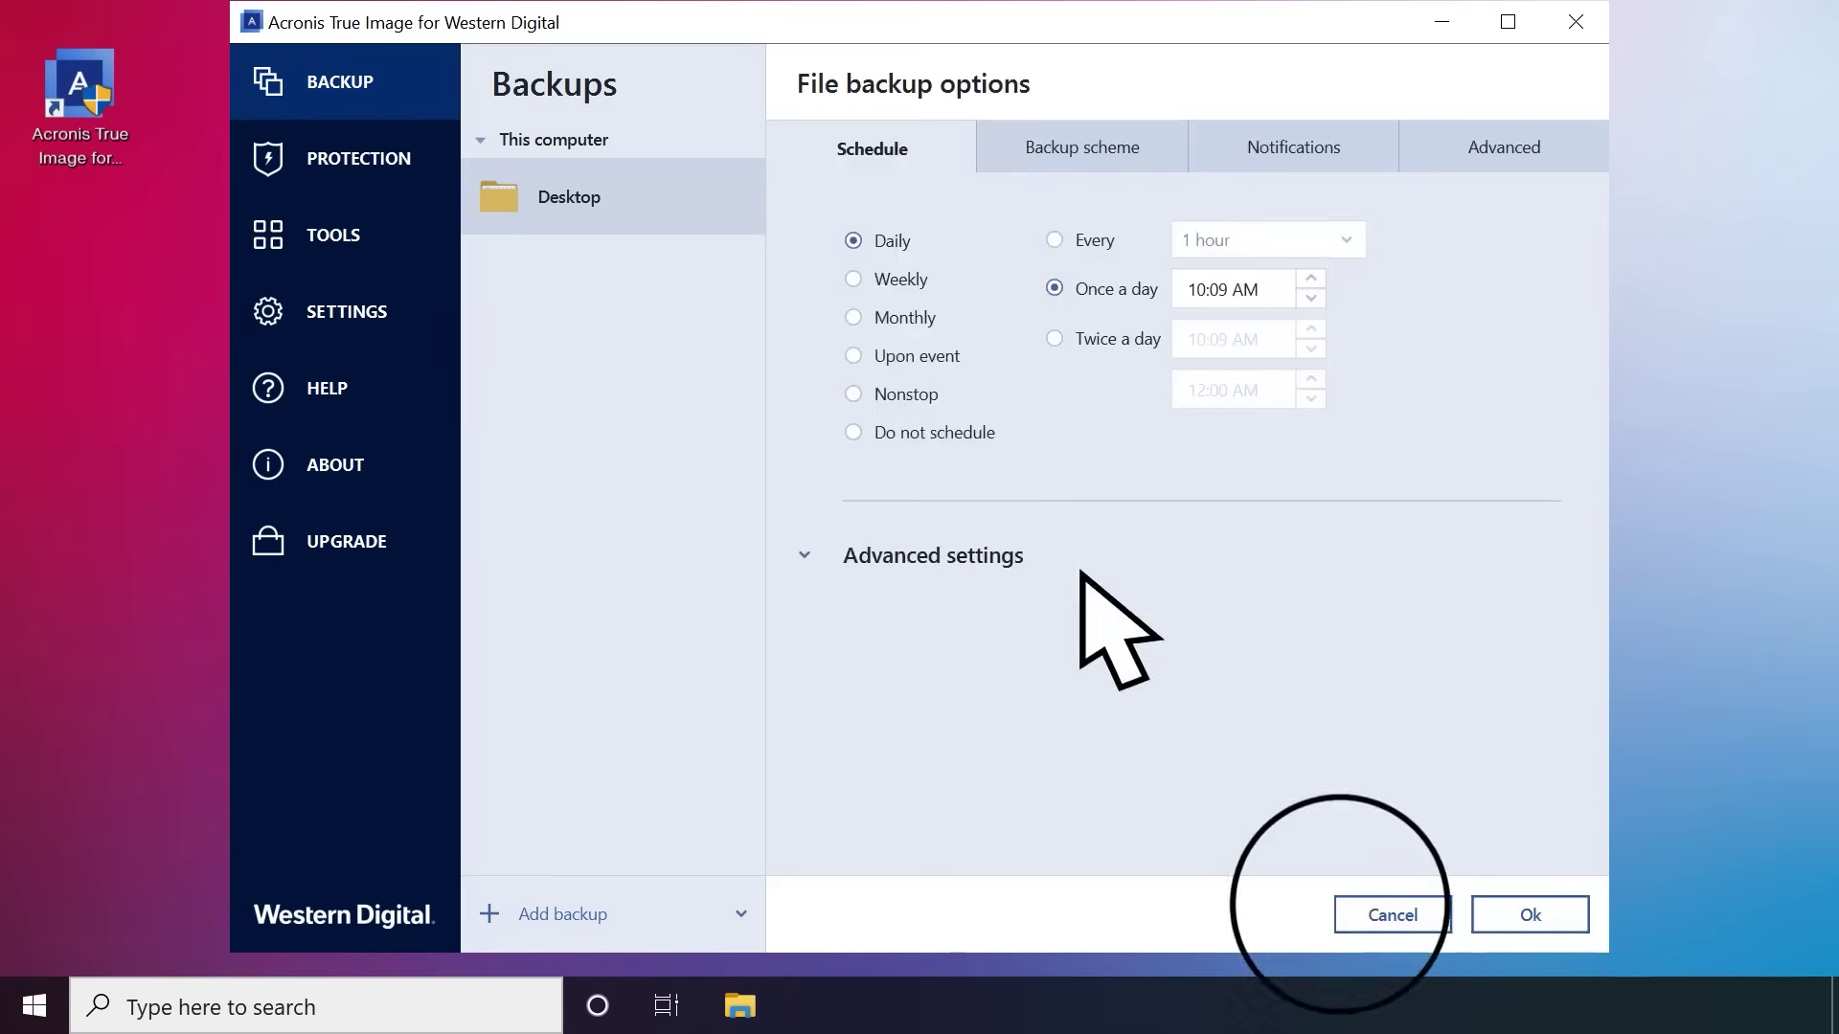
left_click(855, 280)
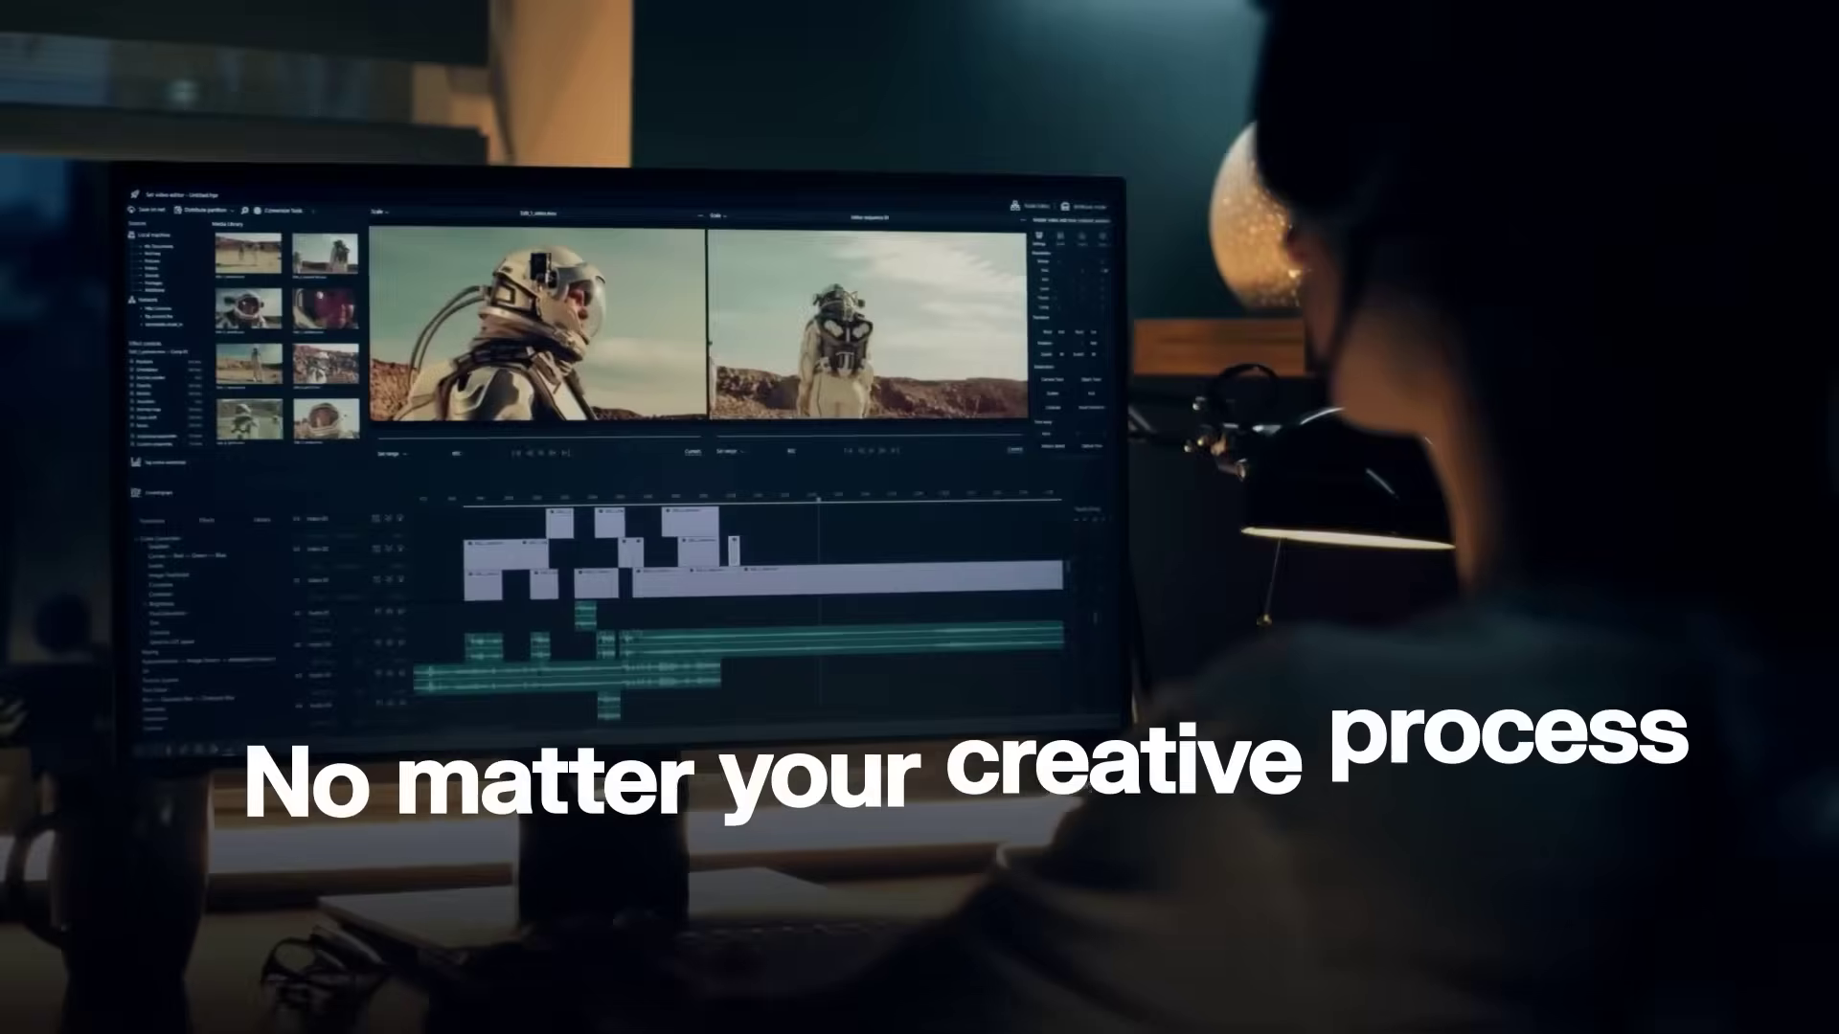